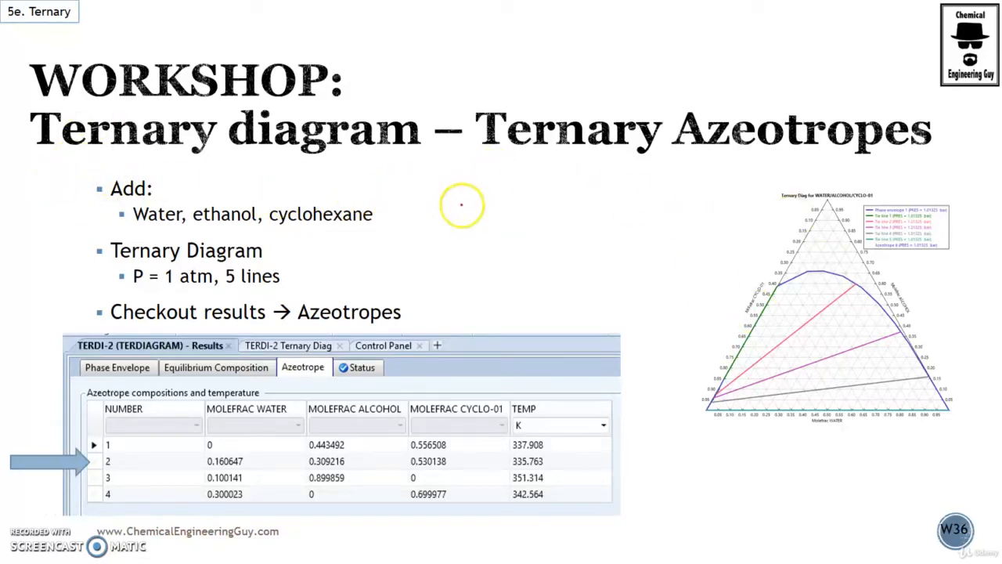
- Sketch an A–B–C triangle in red ink with arrows pointing out from A, B and C
drag(469, 213, 482, 196)
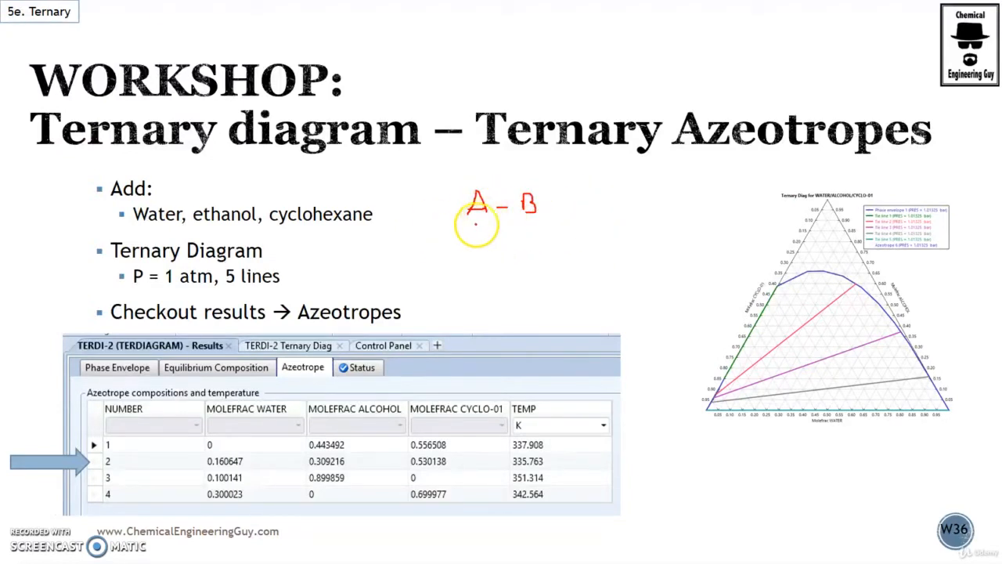
drag(493, 226, 525, 233)
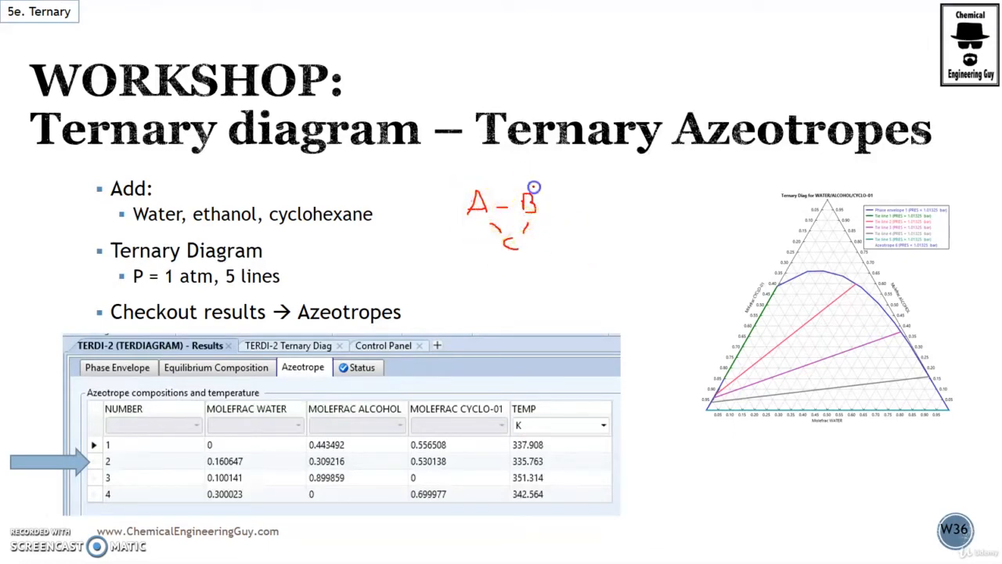
drag(568, 172, 565, 180)
drag(432, 155, 436, 166)
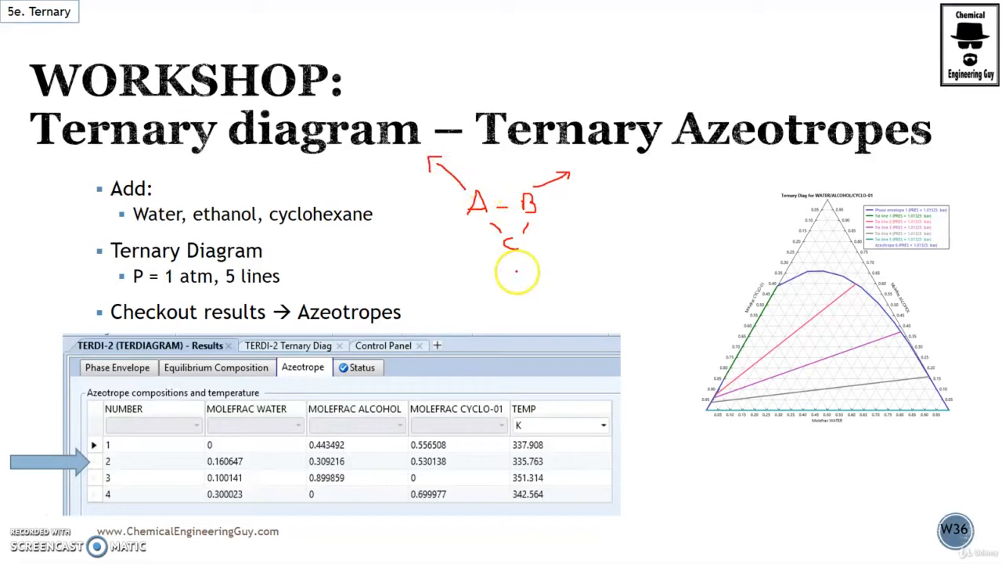
mouse_move(516, 258)
mouse_down()
mouse_move(516, 271)
mouse_move(527, 268)
mouse_up()
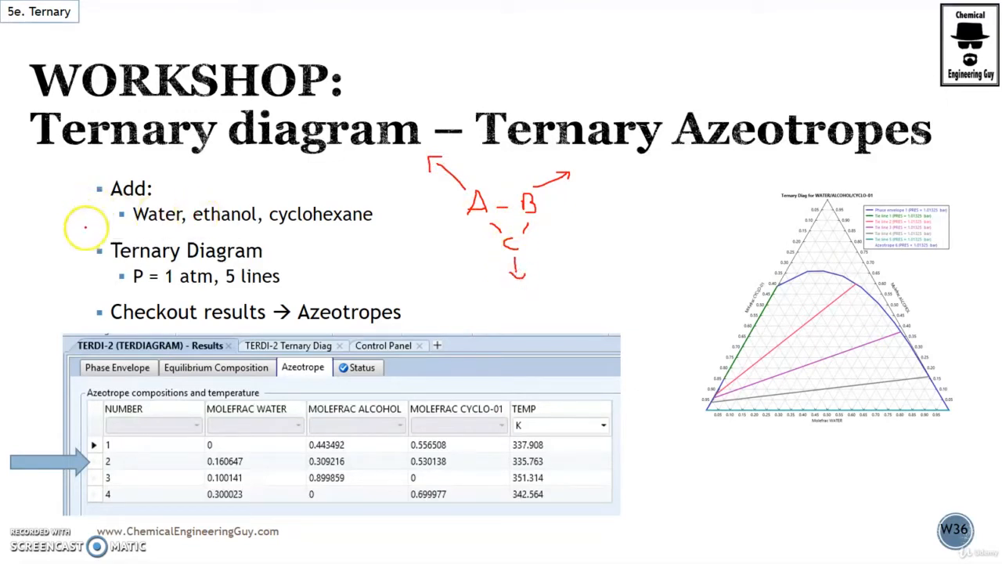
- Circle the water, ethanol, cyclohexane bullet and bring up the window switcher
mouse_move(117, 229)
mouse_down()
mouse_move(241, 228)
mouse_move(394, 198)
mouse_move(167, 192)
mouse_up()
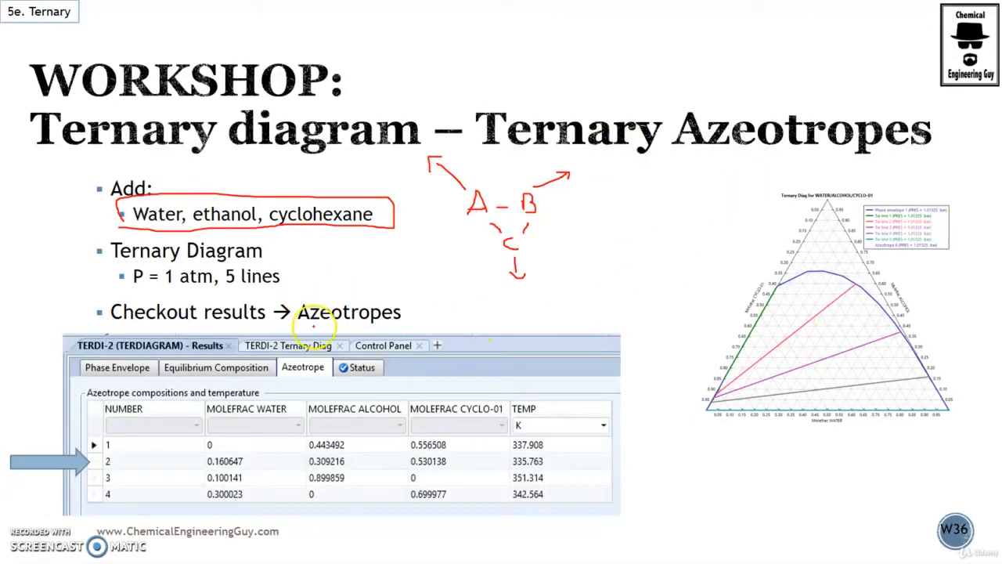
key(alt+Tab)
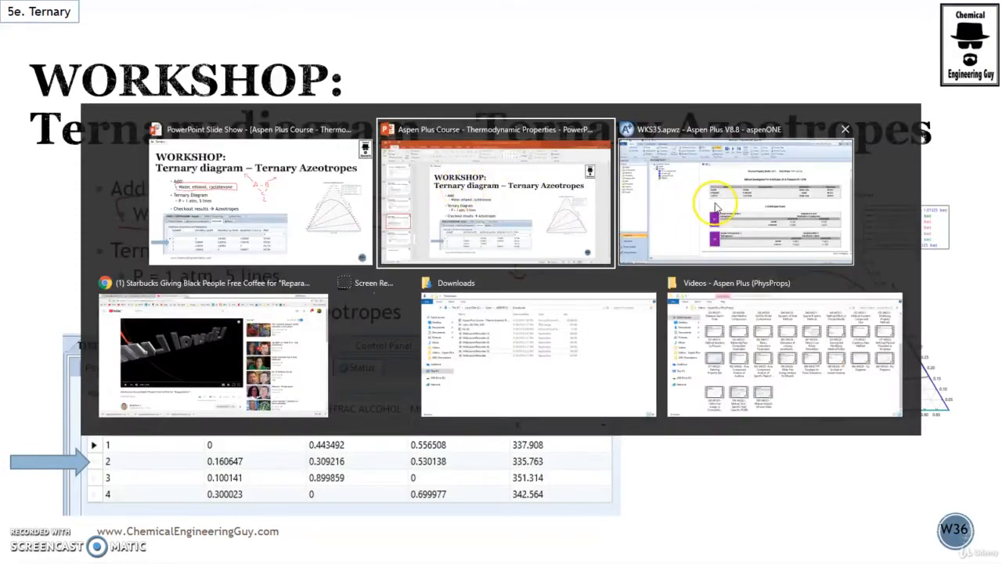
- Replace the azeotrope search run with a new Blank Simulation, closing the current run
click(697, 204)
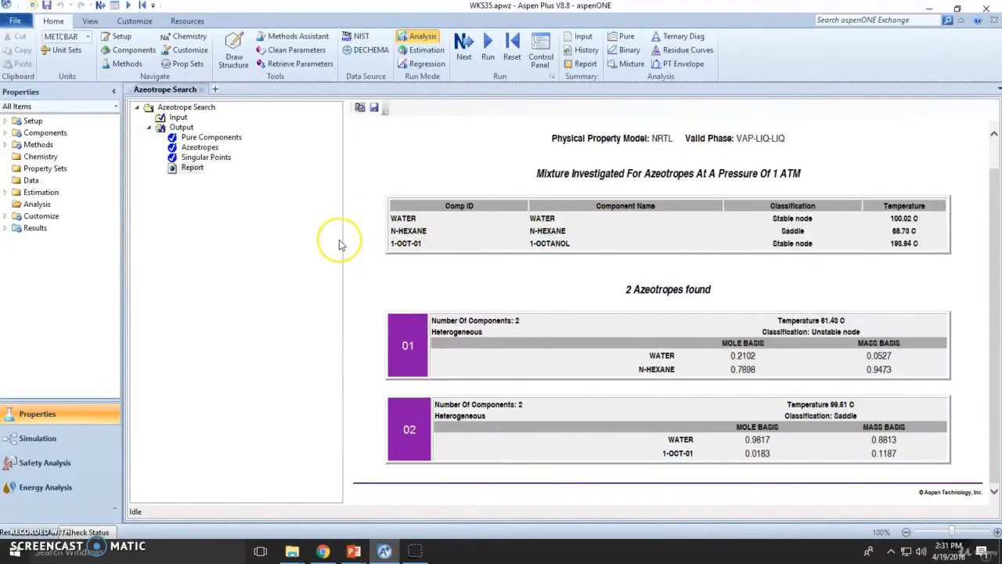
key(ctrl+n)
click(400, 171)
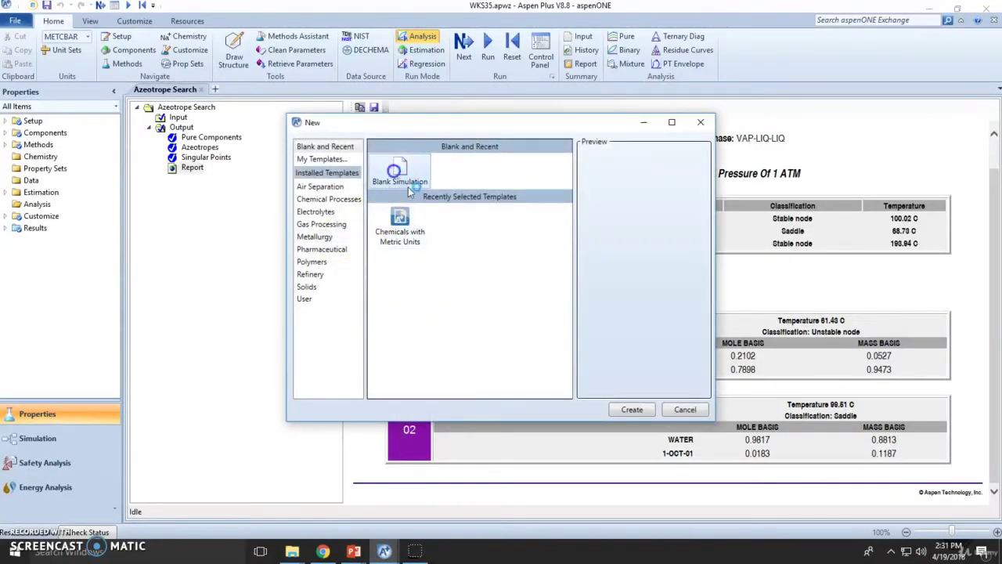
click(632, 409)
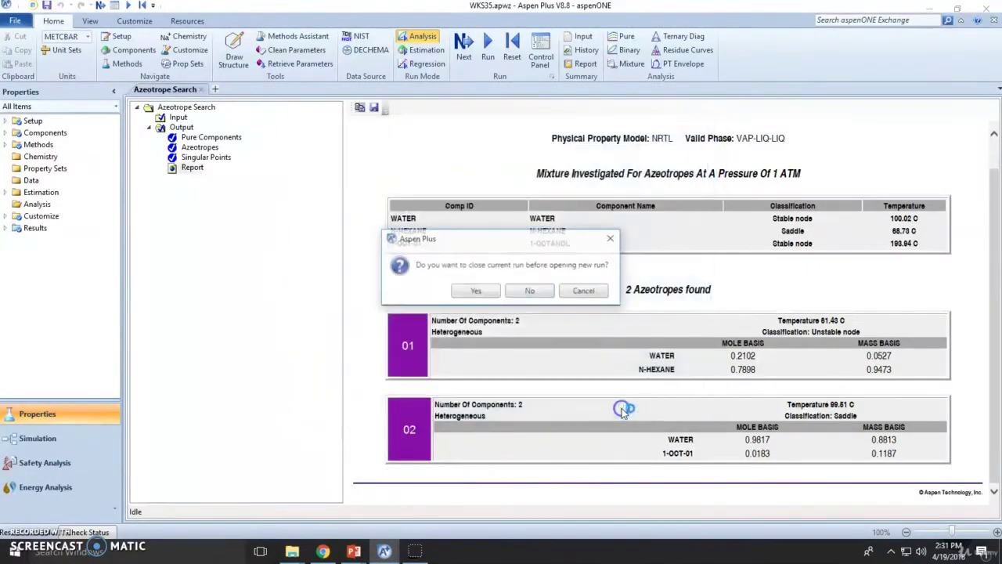
click(475, 291)
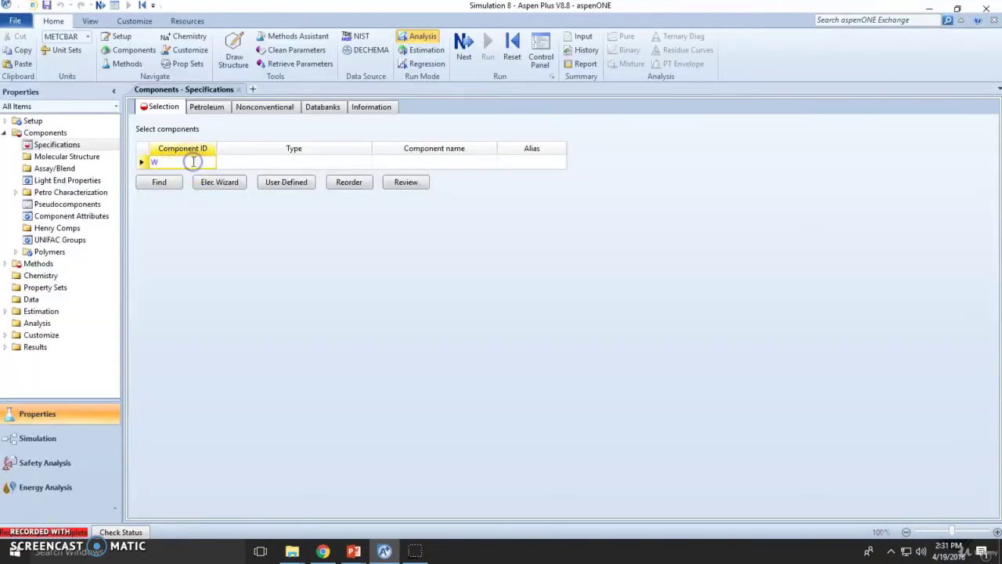
text(WATER)
- Enter WATER and ETHANOL as the first two component IDs
key(Return)
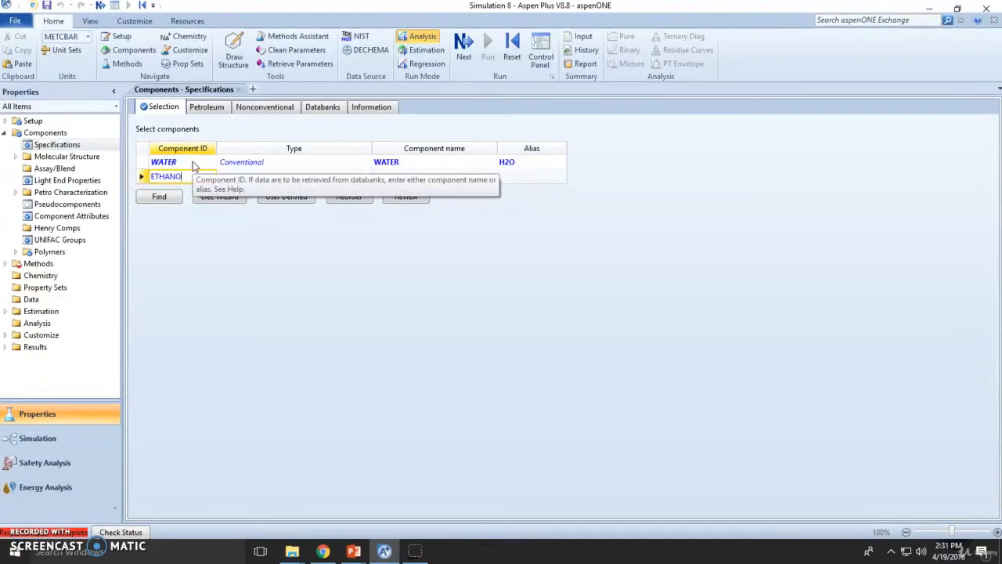
text(L)
key(Return)
- Add CYCLOHEXANE via the compound search and close the search
click(159, 197)
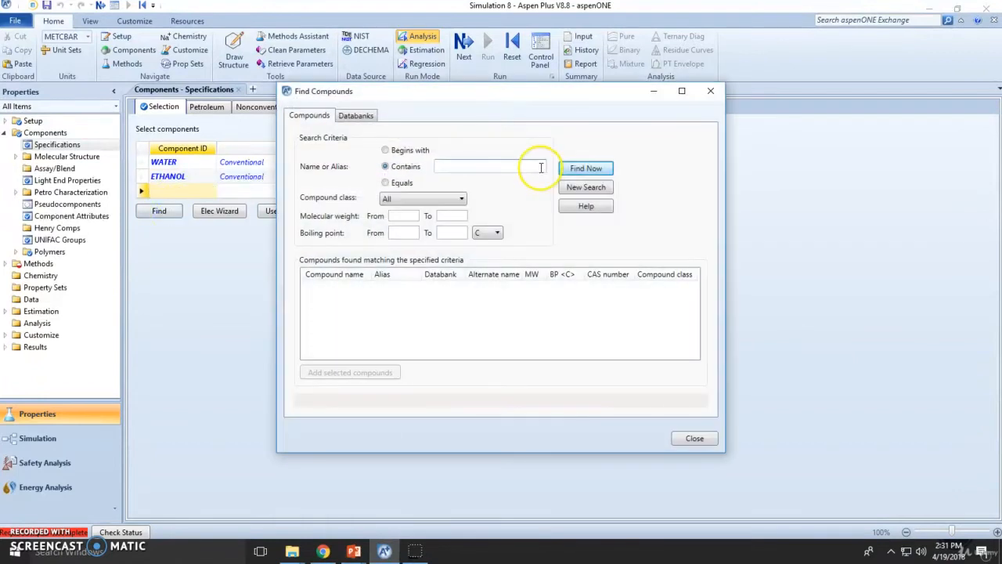
text(cyclohexan)
key(Return)
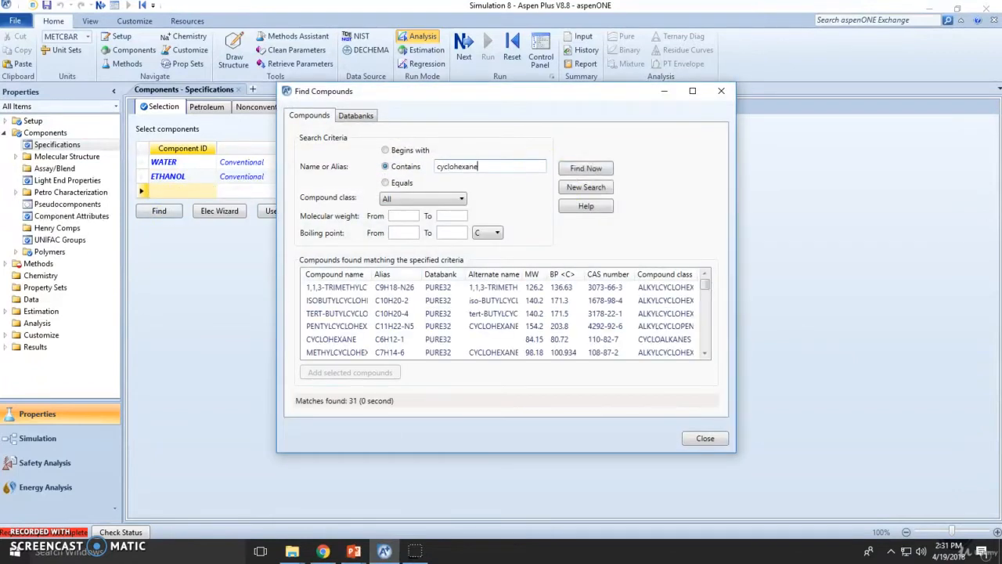
click(328, 339)
double_click(328, 339)
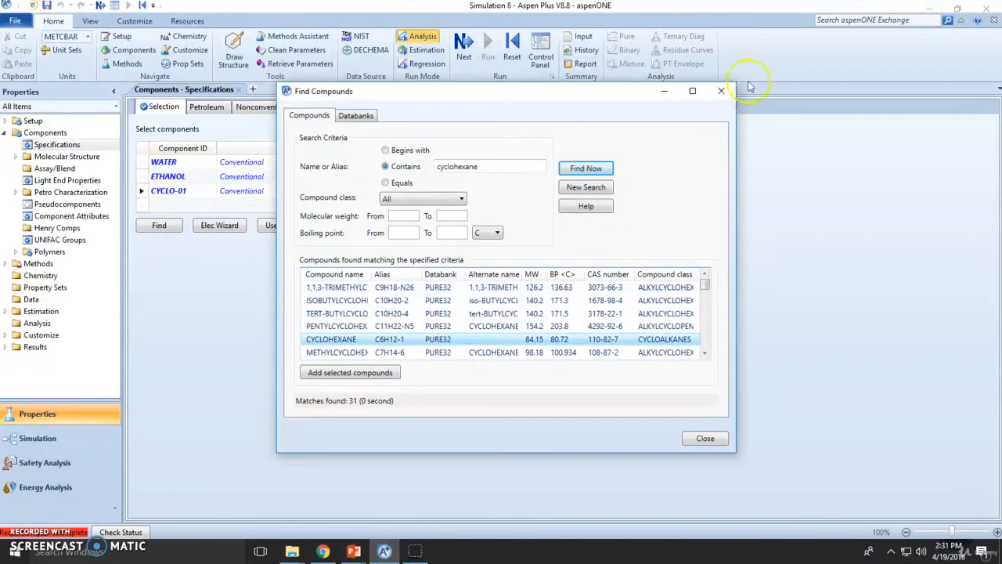
click(722, 90)
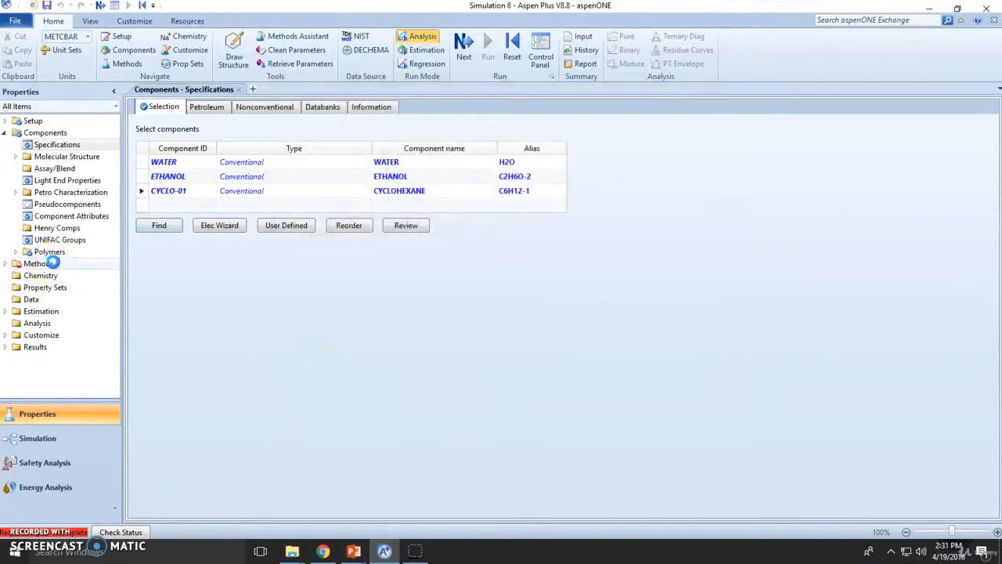
- Confirm UNIFAC as base method, run the property analysis setup and collapse the outline sections
click(39, 263)
click(349, 145)
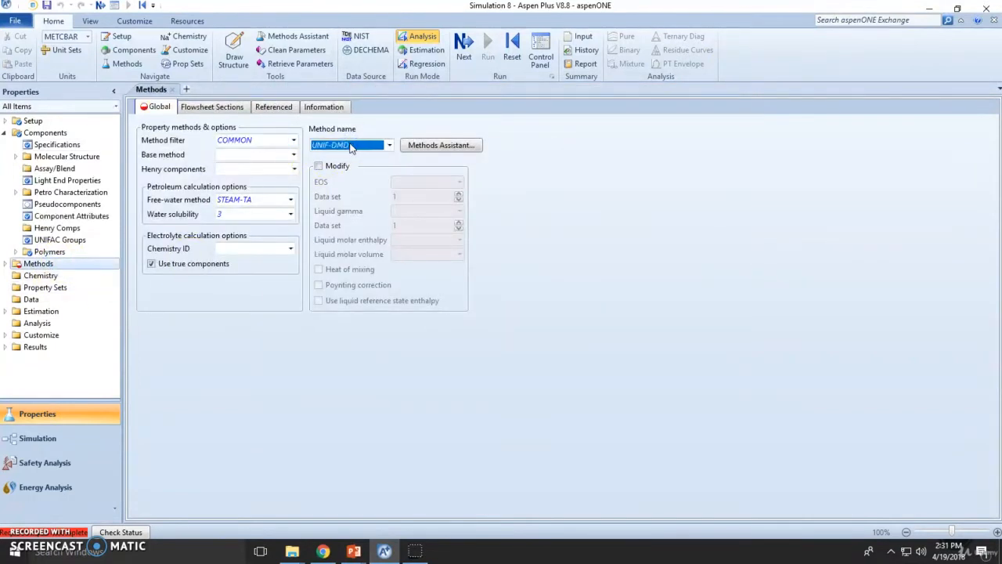
text(AC)
key(Return)
click(464, 49)
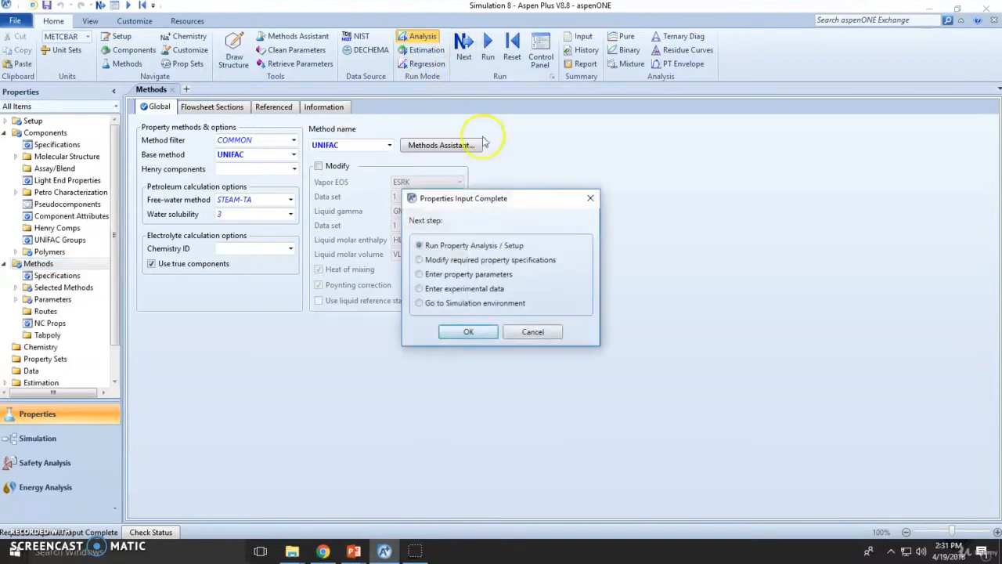
click(474, 331)
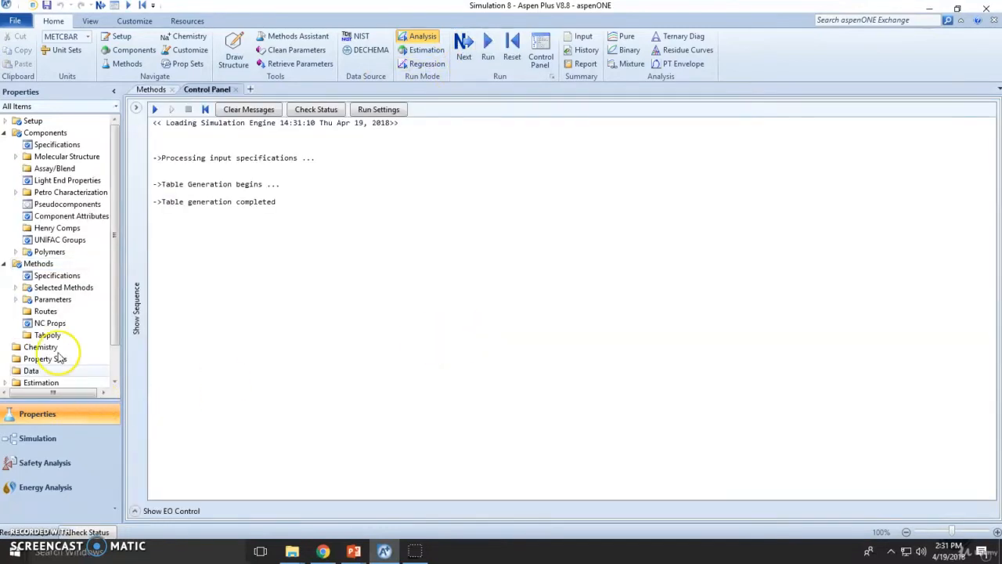
click(3, 132)
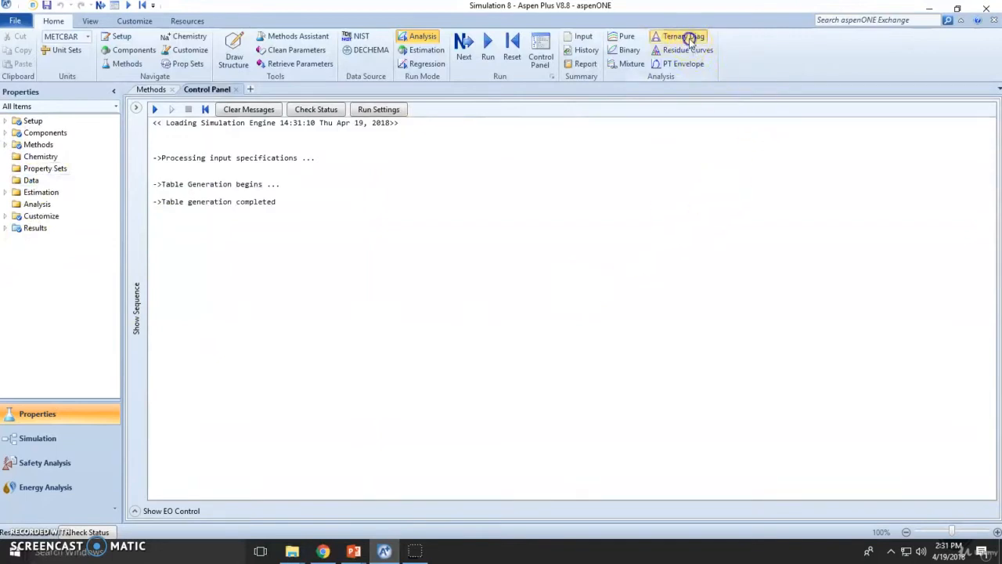
- Set up an Aspen Plus ternary diagram for WATER/ETHANOL/CYCLO-01 and run the analysis
click(692, 40)
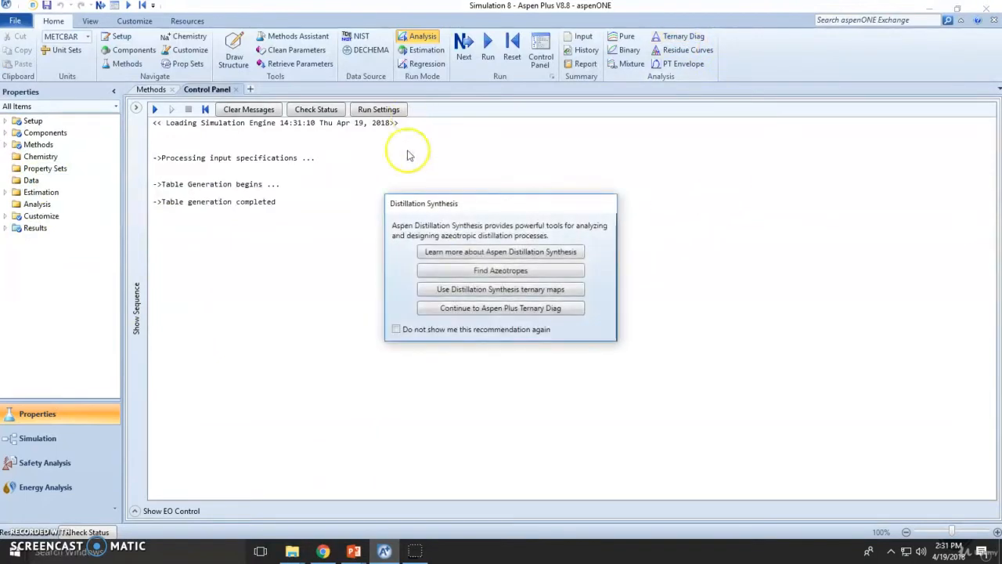
click(456, 313)
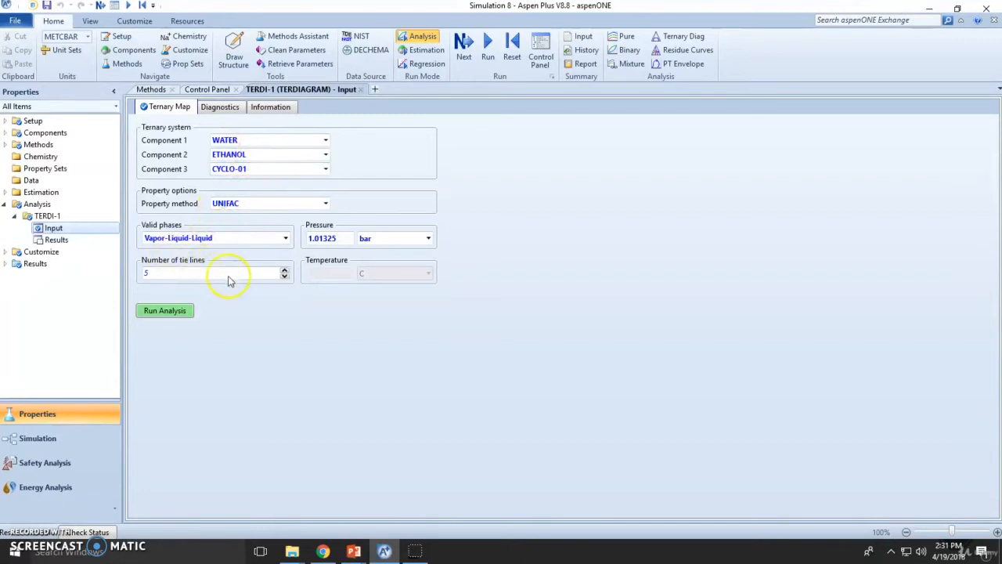
click(158, 313)
click(158, 315)
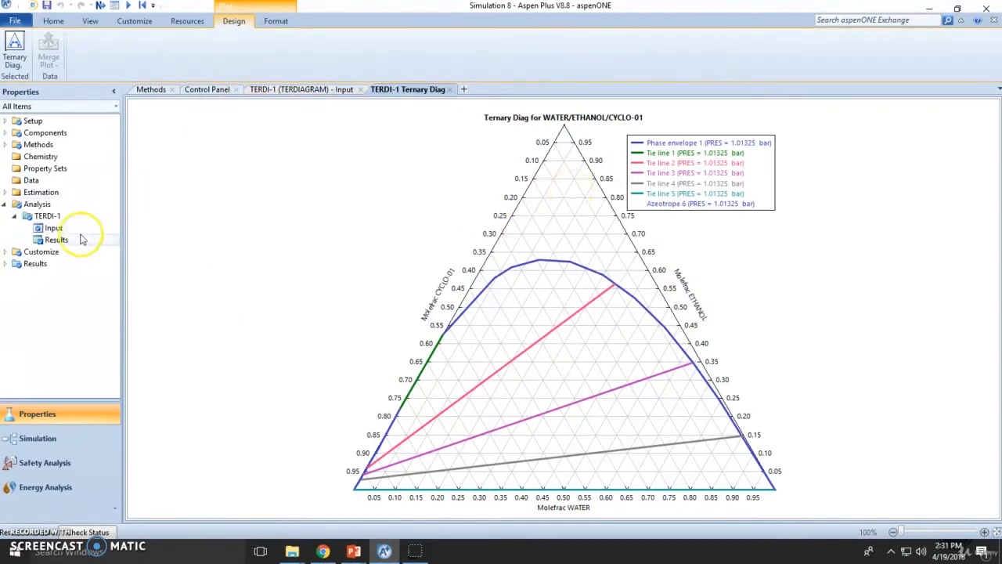
- View the TERDI-1 results and highlight the phase envelope composition values
click(57, 239)
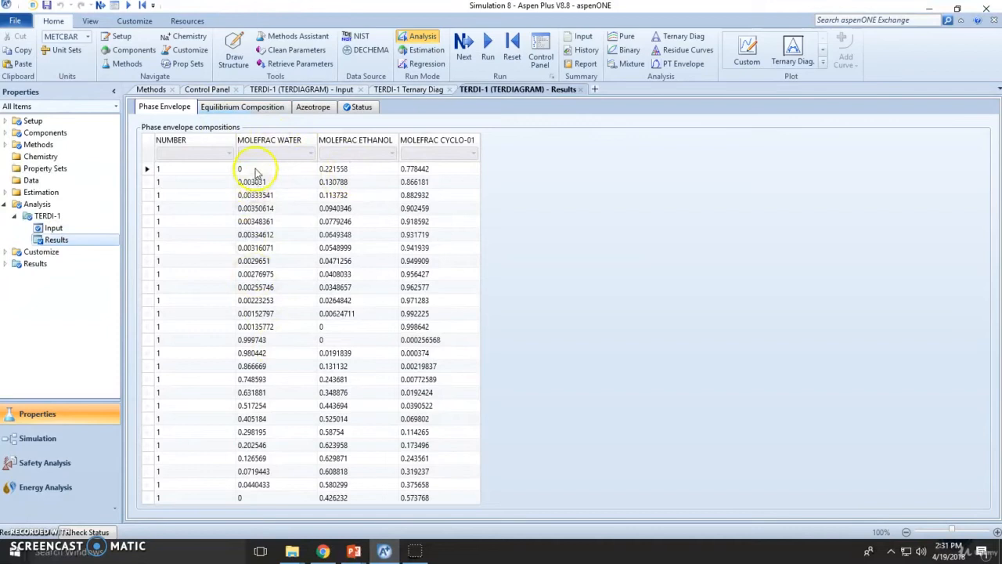
drag(252, 182, 439, 384)
click(437, 405)
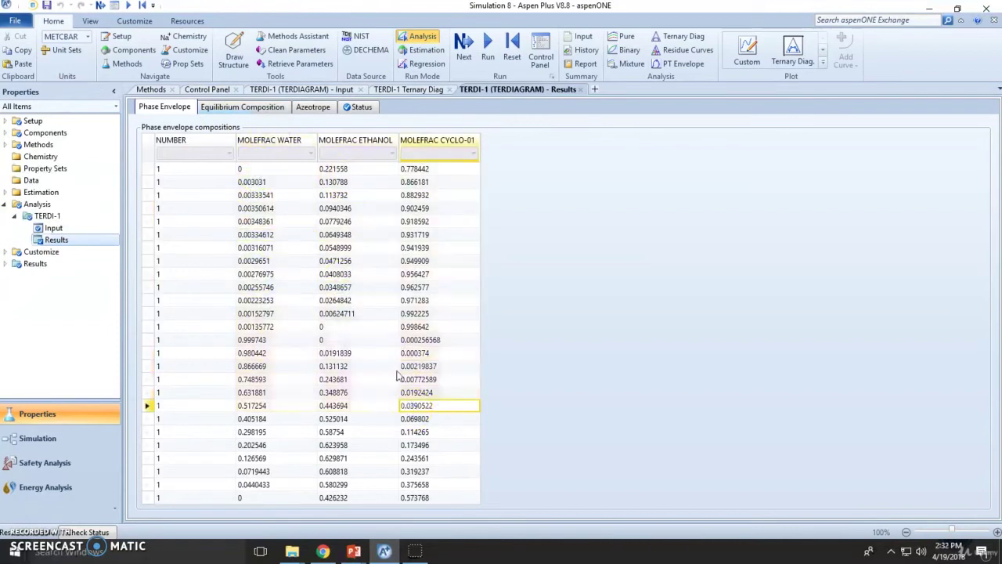
- Show the Azeotrope results and highlight each of the four azeotrope rows in turn
click(313, 106)
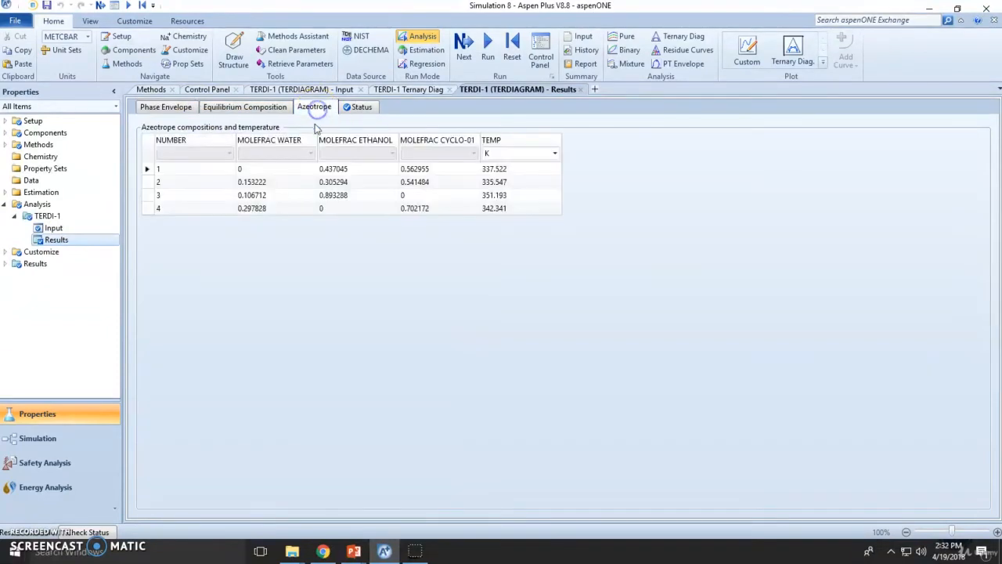
drag(251, 168, 518, 170)
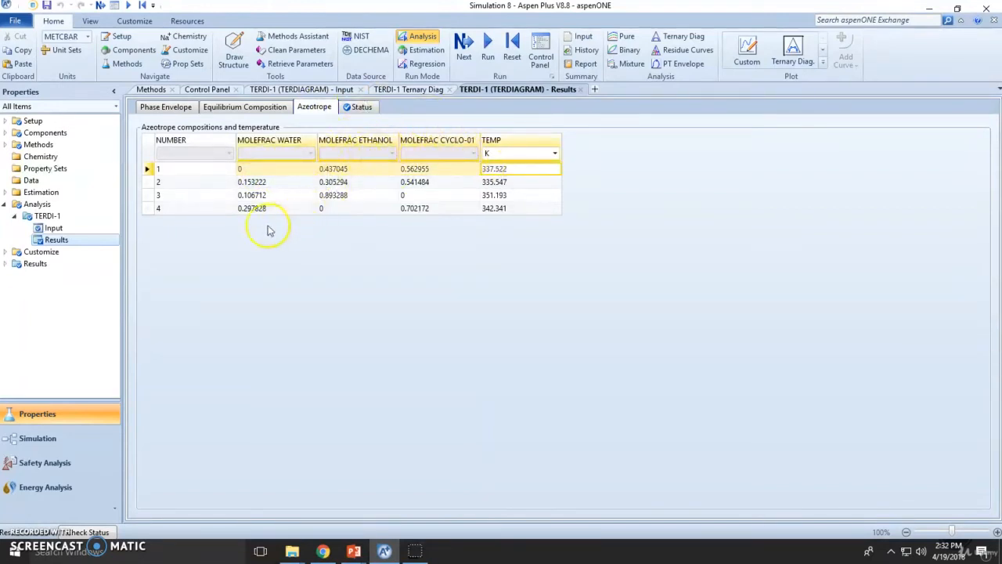
drag(252, 208, 502, 209)
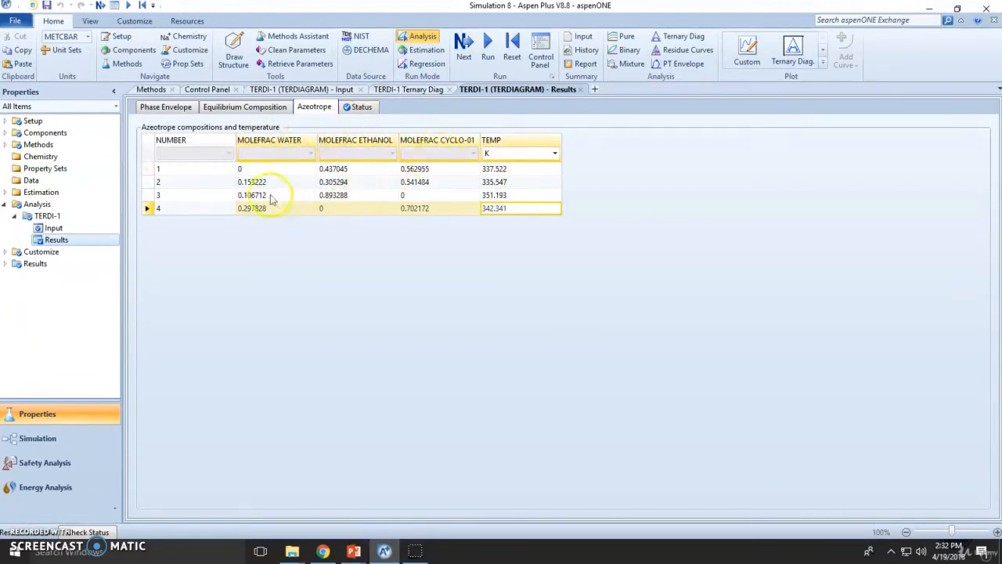
drag(252, 195, 508, 197)
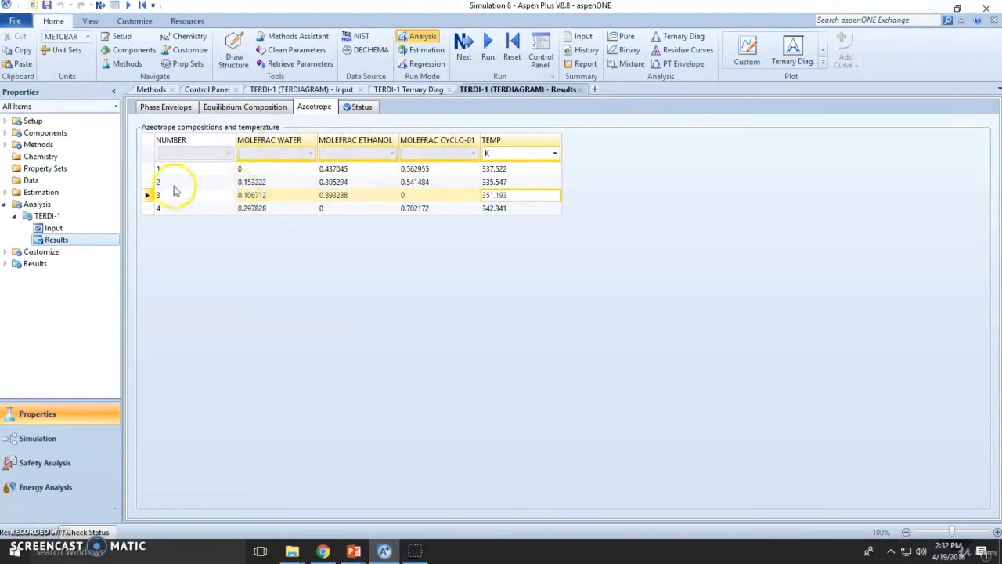
drag(252, 182, 521, 181)
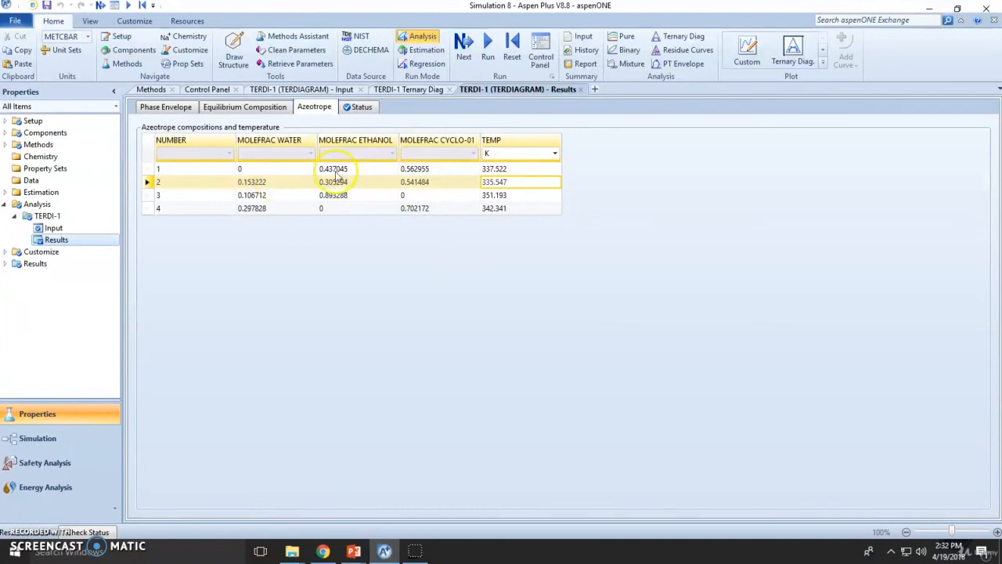
- Point out the ternary azeotrope's fractions: 0.153222 water, 0.305294 ethanol, 0.541484 CYCLO-01
click(259, 183)
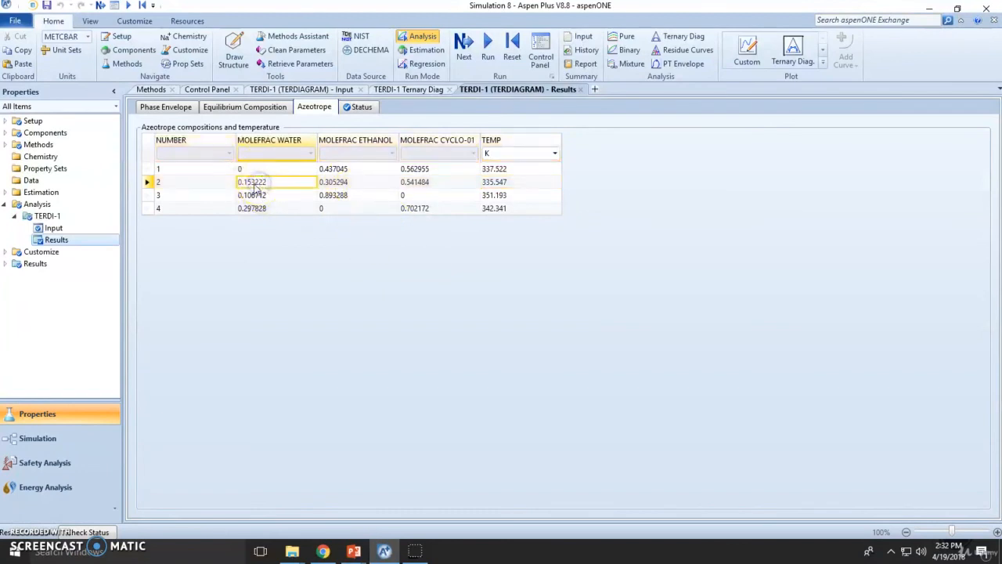
click(343, 185)
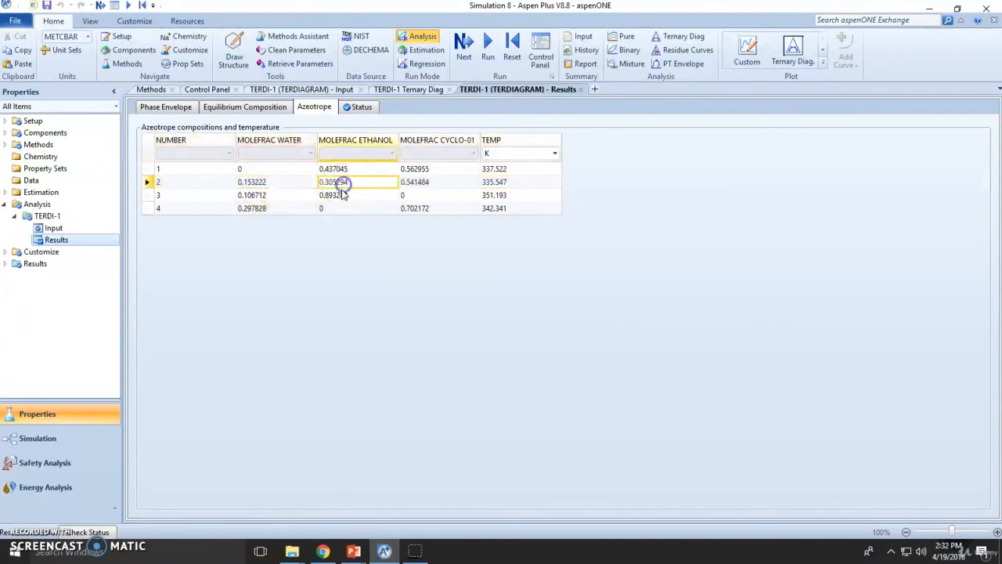
click(433, 185)
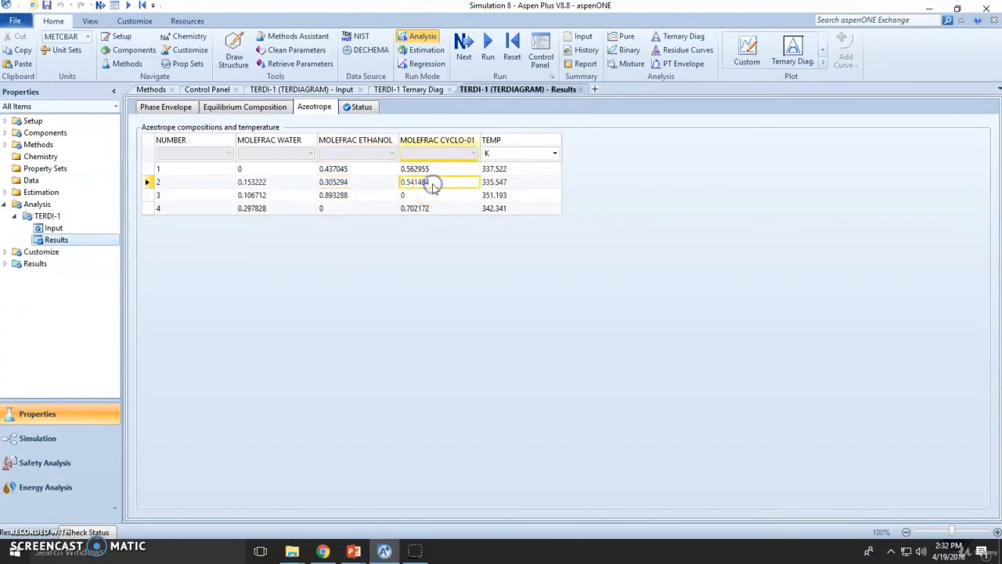